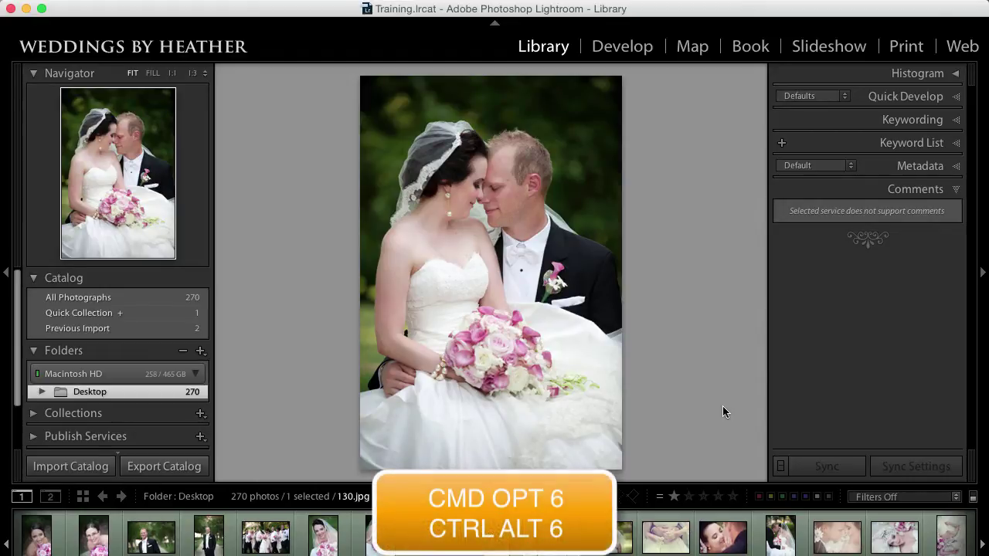
# - Open the Print module for the selected wedding portrait and set the layout style to Custom Package
pyautogui.press('super+alt+6')
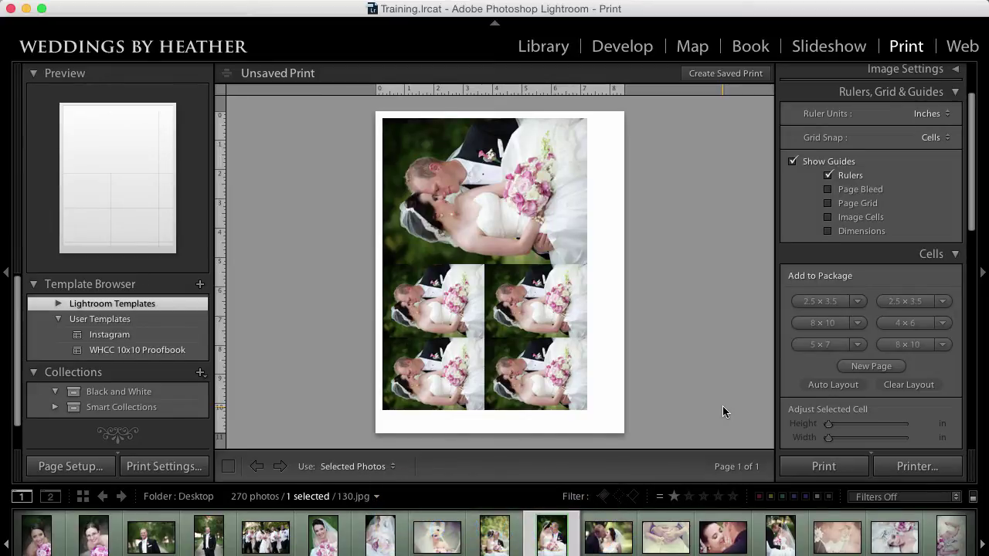
pyautogui.click(972, 149)
pyautogui.moveTo(973, 148); pyautogui.dragTo(976, 109)
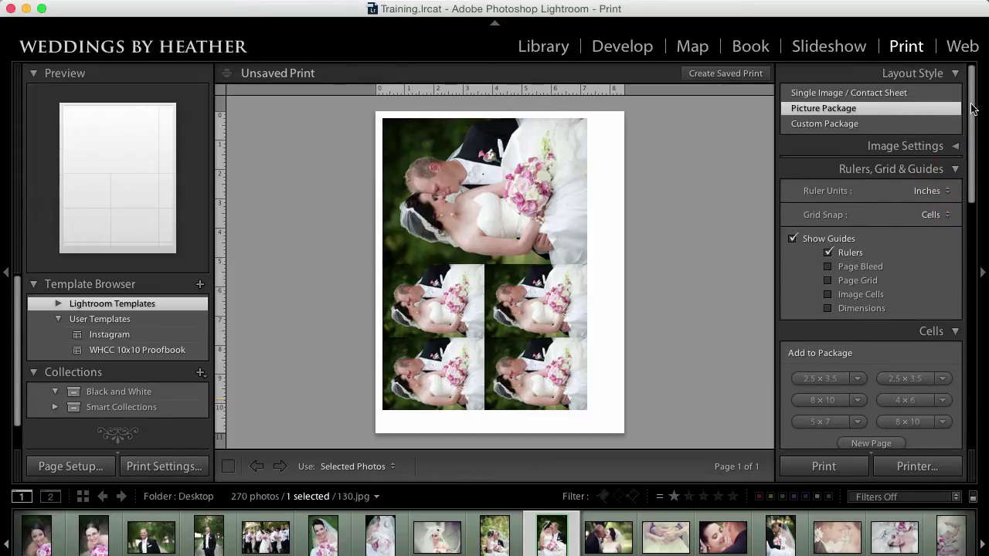
pyautogui.click(833, 125)
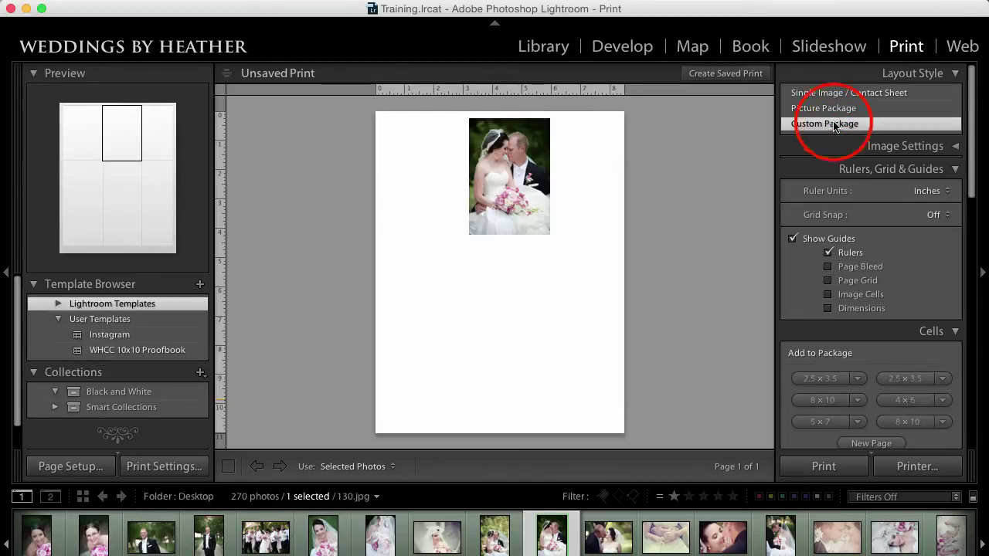
# - Set the print job to output a JPEG File with custom file dimensions of 6 x 4 inches
pyautogui.moveTo(970, 150); pyautogui.dragTo(977, 270)
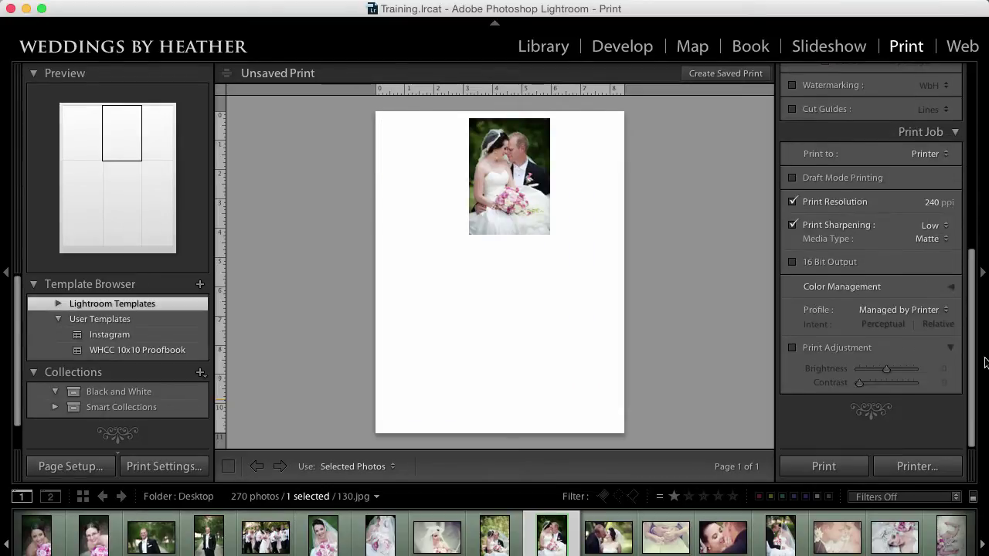
pyautogui.click(927, 153)
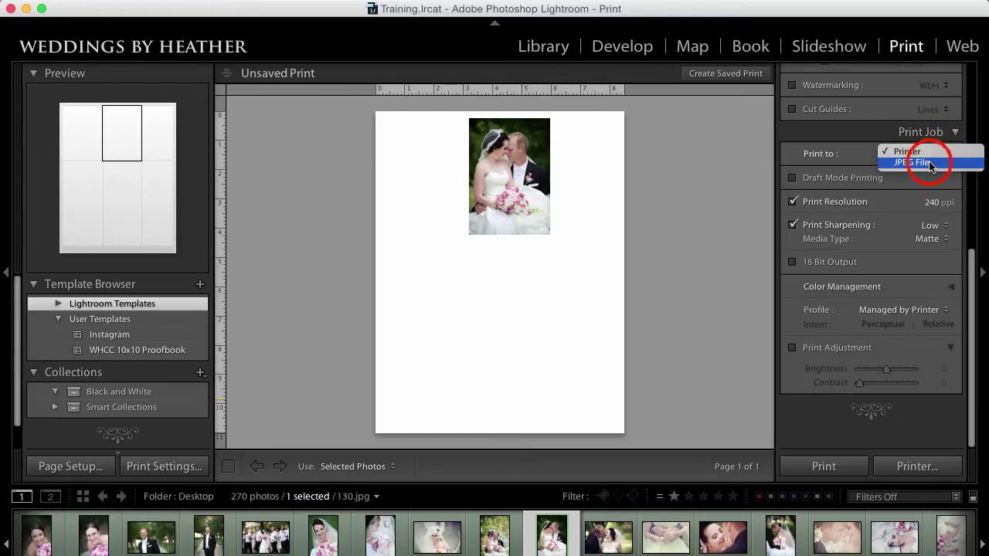
pyautogui.click(930, 163)
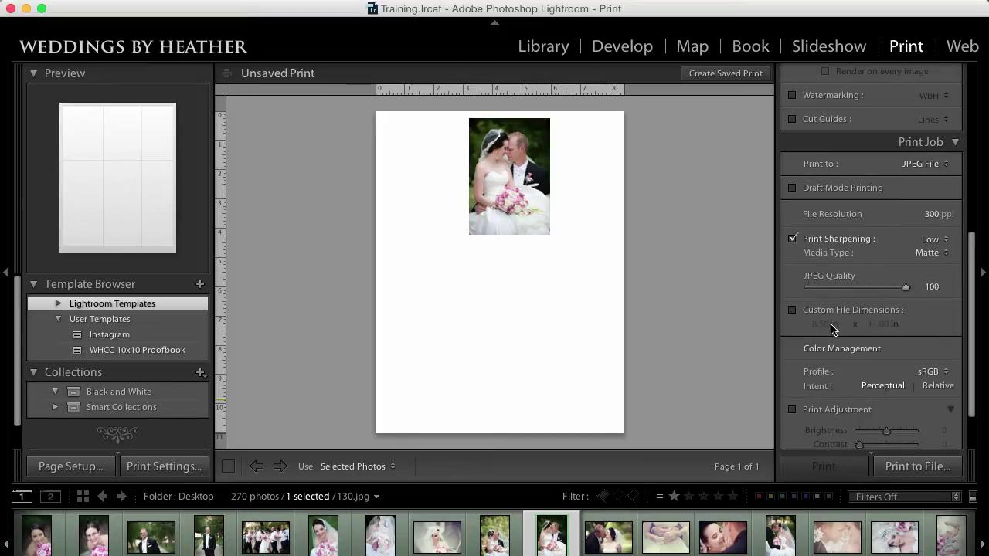
pyautogui.click(793, 310)
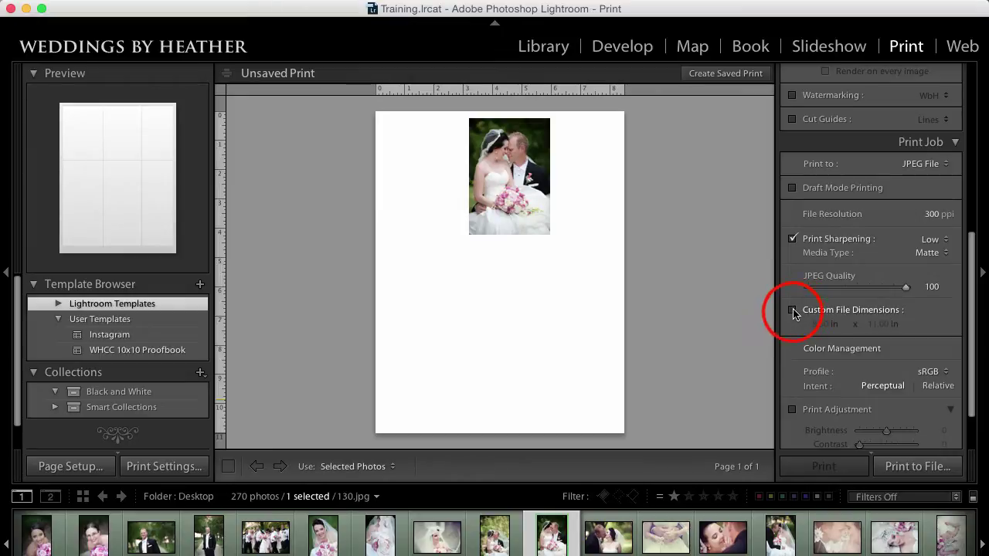
pyautogui.click(816, 322)
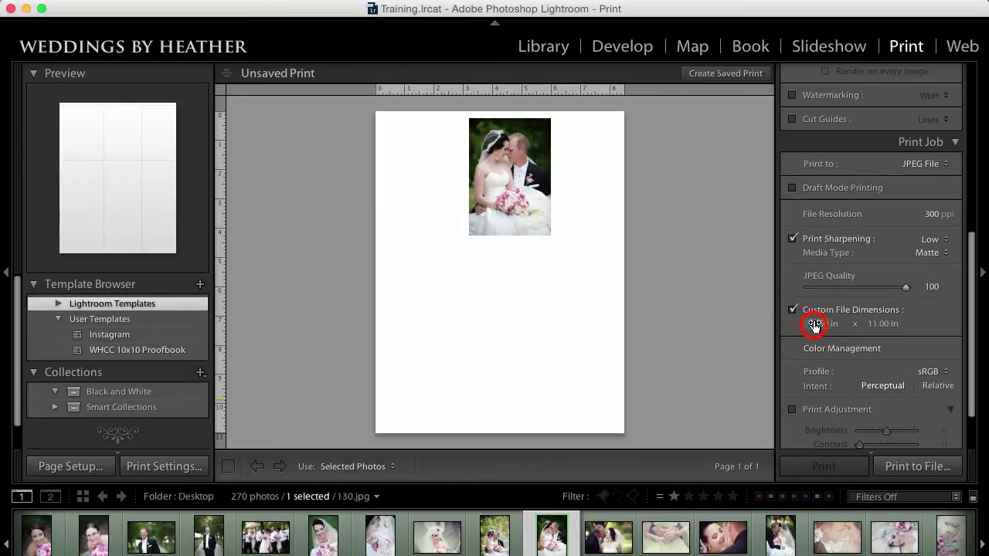
pyautogui.write('6')
pyautogui.press('Tab')
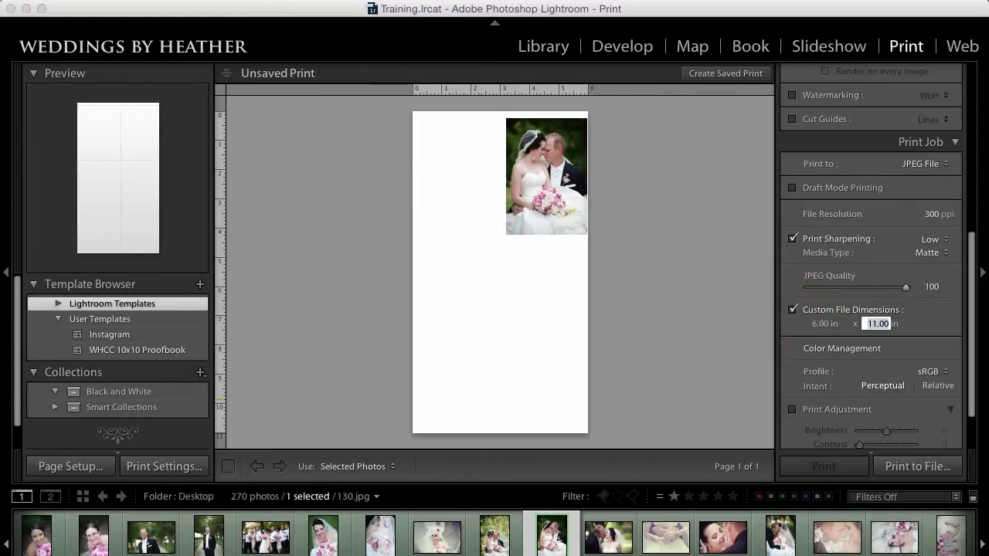
pyautogui.write('4')
pyautogui.press('Return')
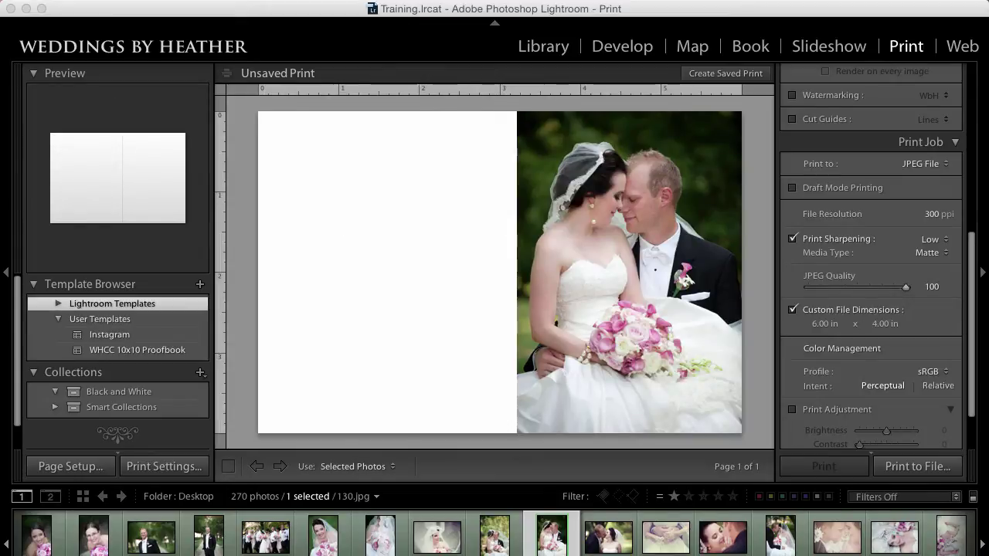
# - Enlarge the photo cell until its left edge reaches the 3-inch mark, filling the right half of the page
pyautogui.click(601, 375)
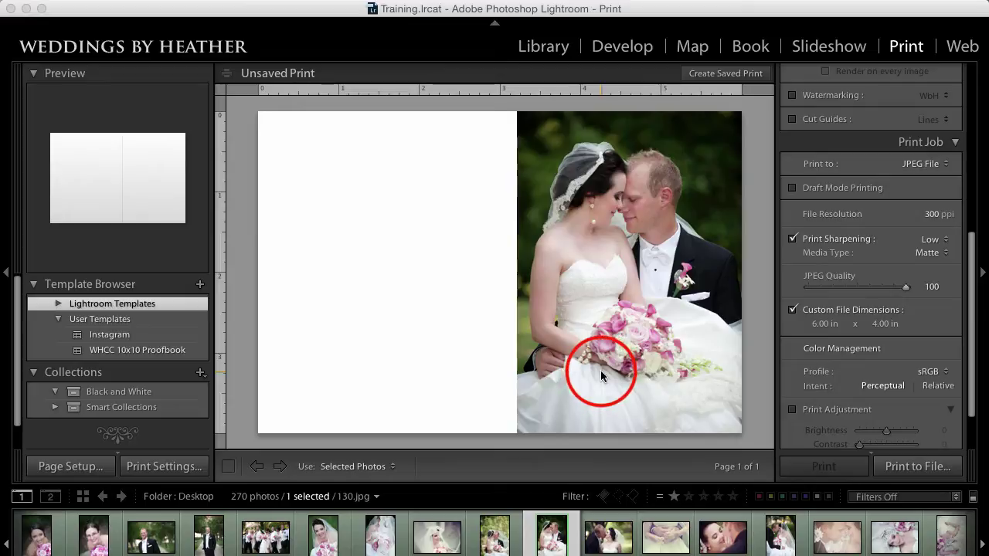
pyautogui.moveTo(519, 430); pyautogui.dragTo(500, 445)
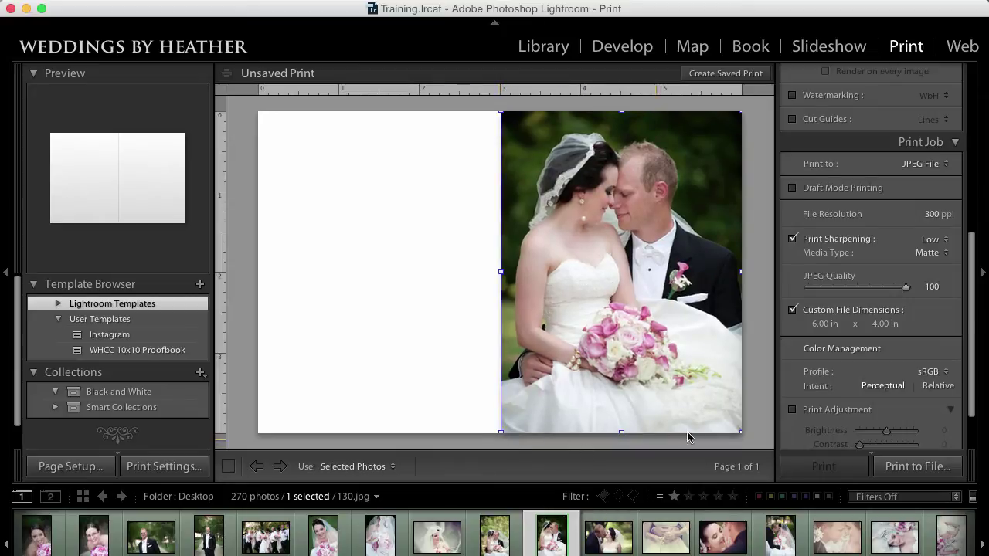
# - Collapse the Rulers, Grid & Guides settings, enable Page Background Color and open its color picker
pyautogui.moveTo(963, 281); pyautogui.dragTo(960, 134)
pyautogui.click(958, 135)
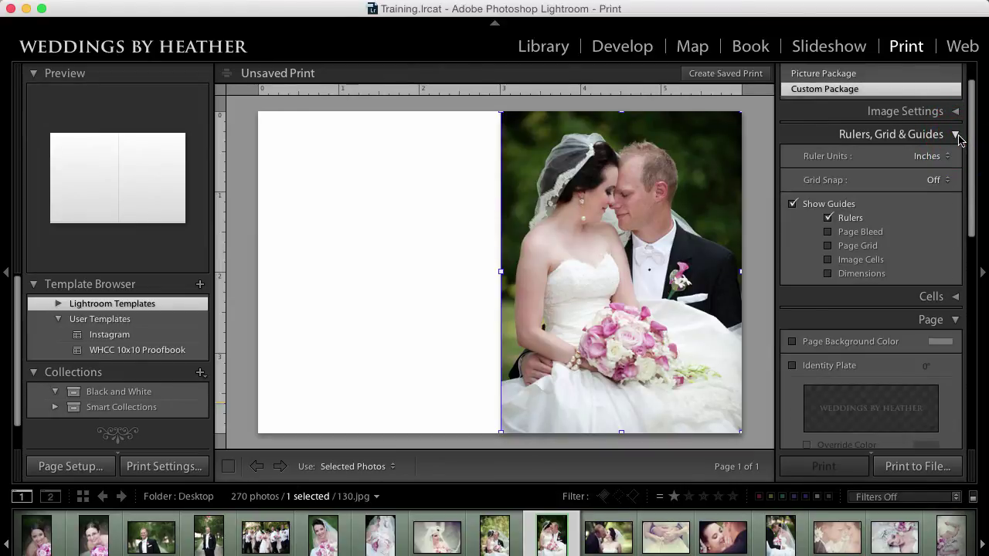
pyautogui.click(807, 218)
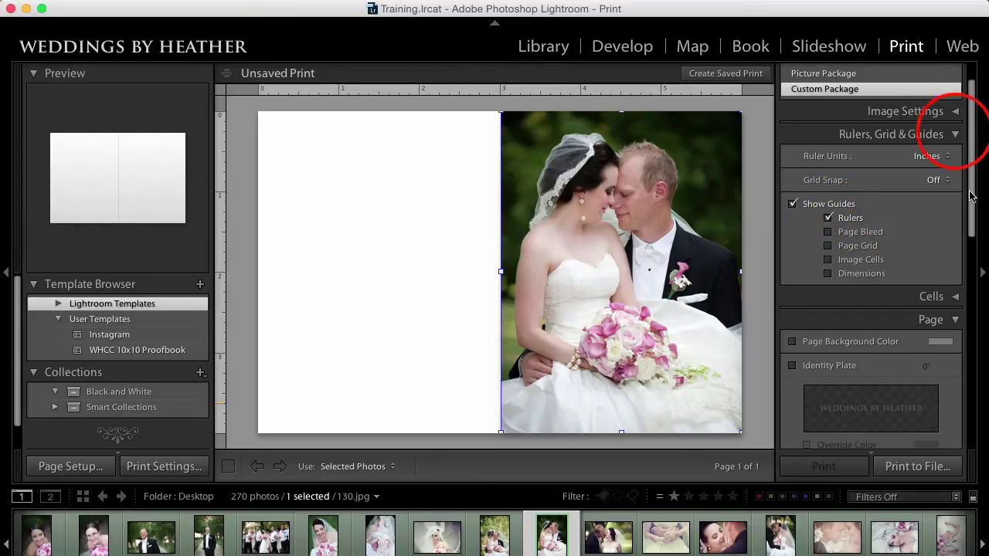
pyautogui.click(955, 133)
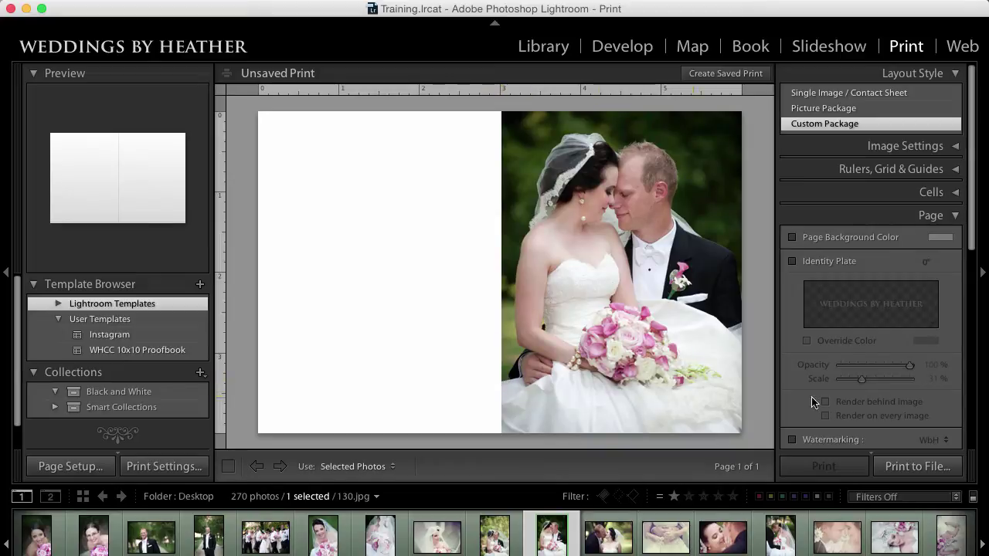
pyautogui.click(791, 238)
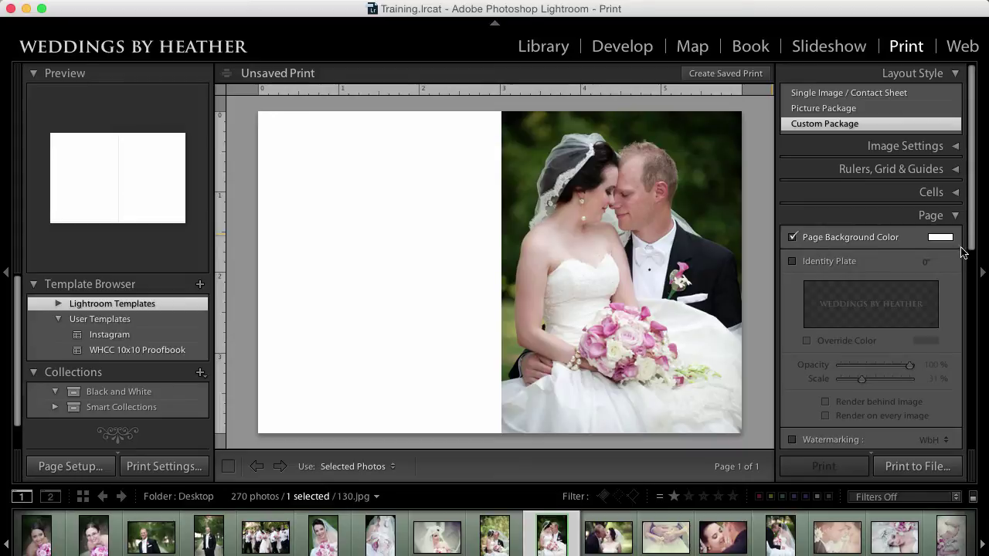
pyautogui.click(943, 238)
# - Try gray, magenta, blue and pale pink shades as the page background color
pyautogui.click(842, 266)
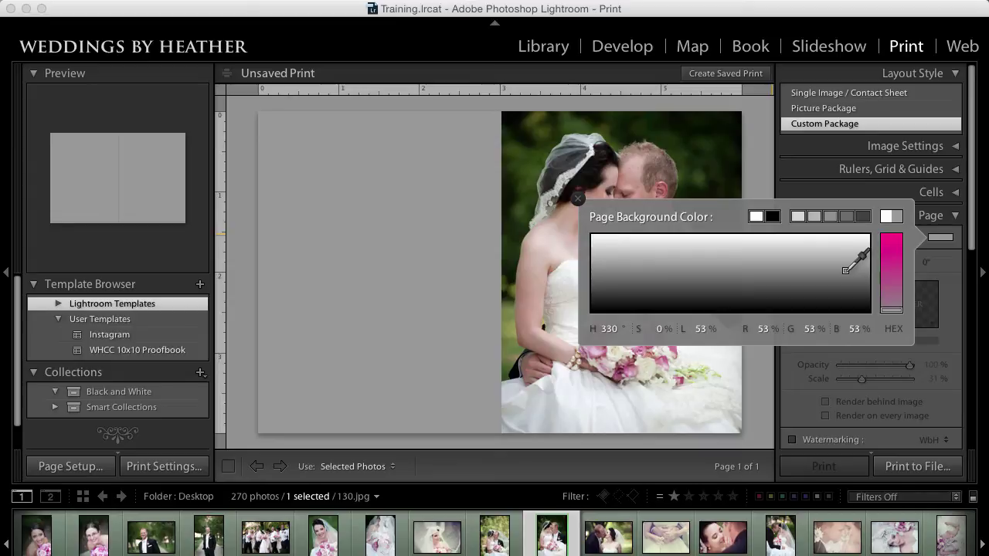
pyautogui.moveTo(905, 311); pyautogui.dragTo(908, 269)
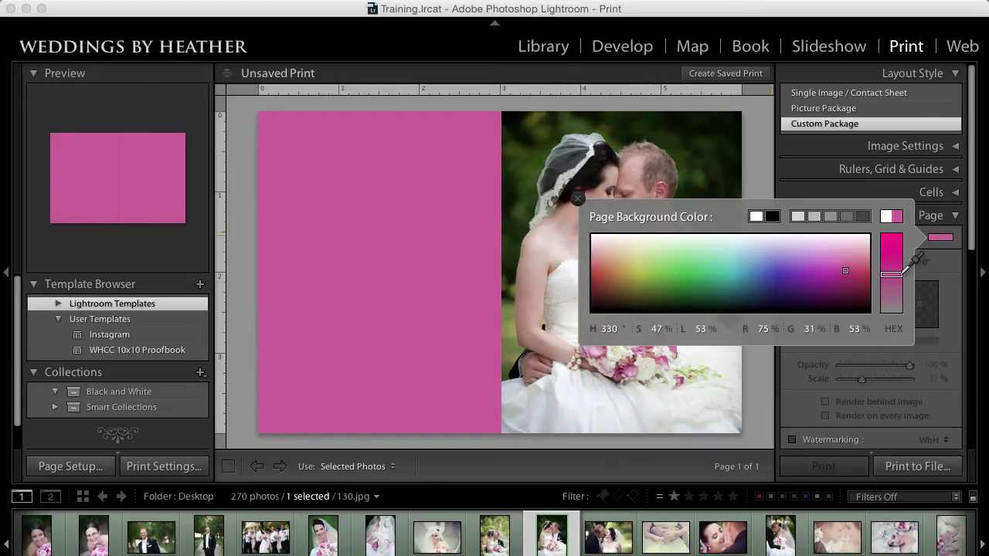
pyautogui.click(745, 270)
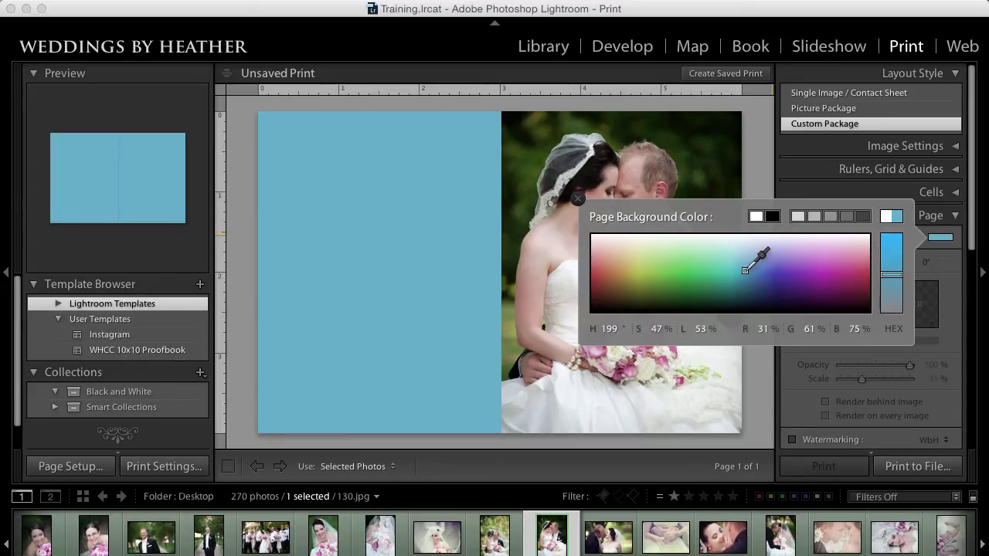
pyautogui.moveTo(746, 268)
pyautogui.mouseDown()
pyautogui.moveTo(659, 258)
pyautogui.moveTo(618, 355)
pyautogui.moveTo(552, 297)
pyautogui.moveTo(684, 239)
pyautogui.moveTo(849, 270)
pyautogui.moveTo(834, 249)
pyautogui.mouseUp()
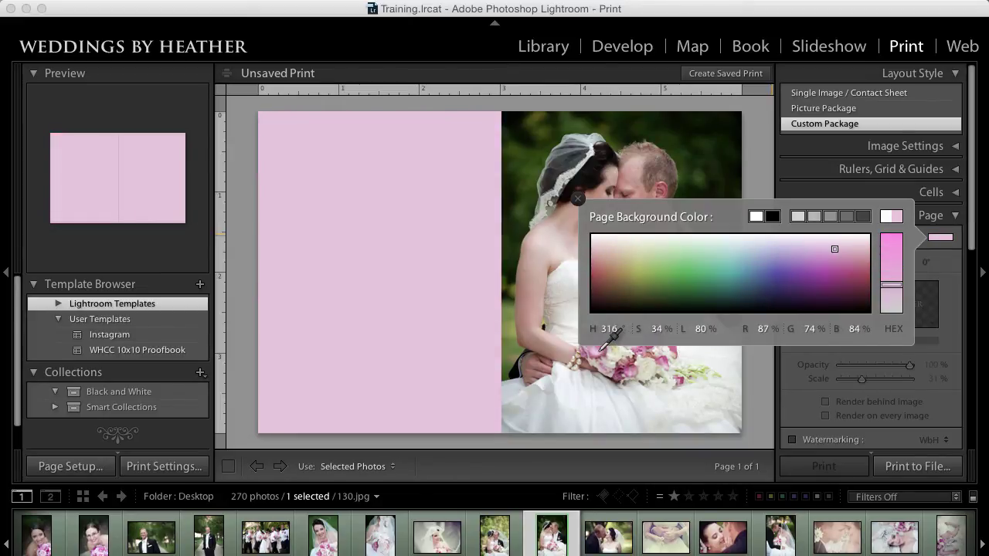
# - Sample pink from the bouquet as the page background color and fine-tune it to H 343, S 40%, L 64%
pyautogui.moveTo(601, 349); pyautogui.dragTo(630, 367)
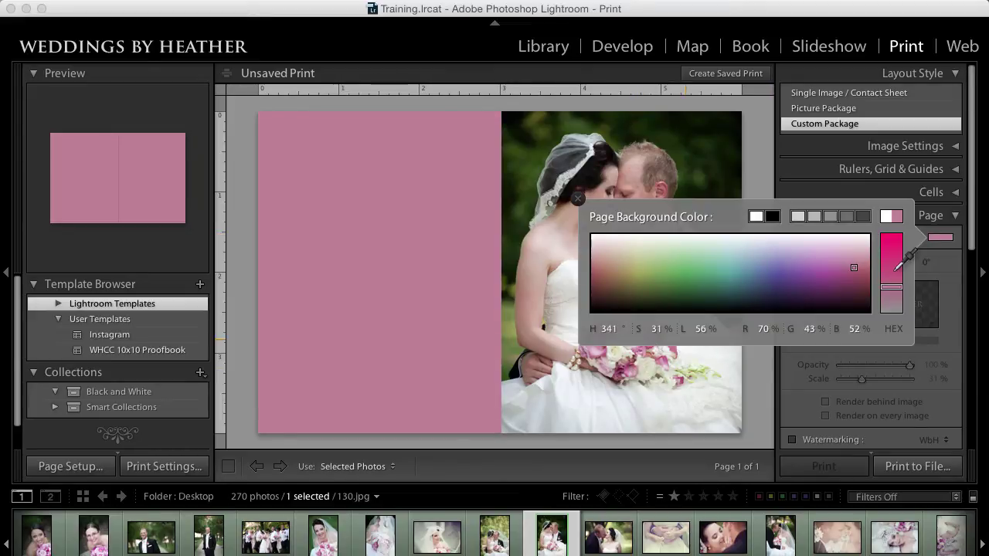
pyautogui.moveTo(892, 287)
pyautogui.mouseDown()
pyautogui.moveTo(892, 276)
pyautogui.moveTo(856, 262)
pyautogui.mouseUp()
pyautogui.click(853, 267)
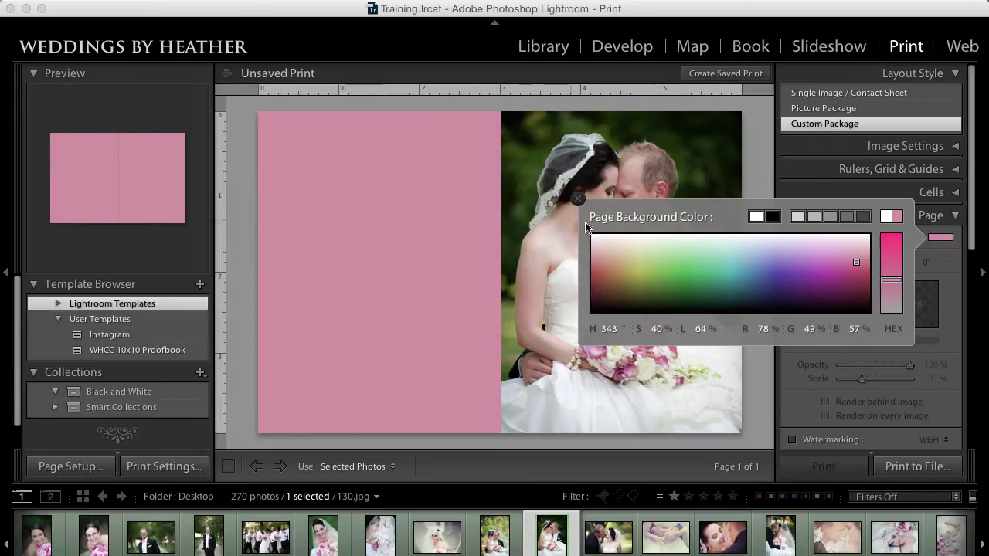
pyautogui.click(577, 199)
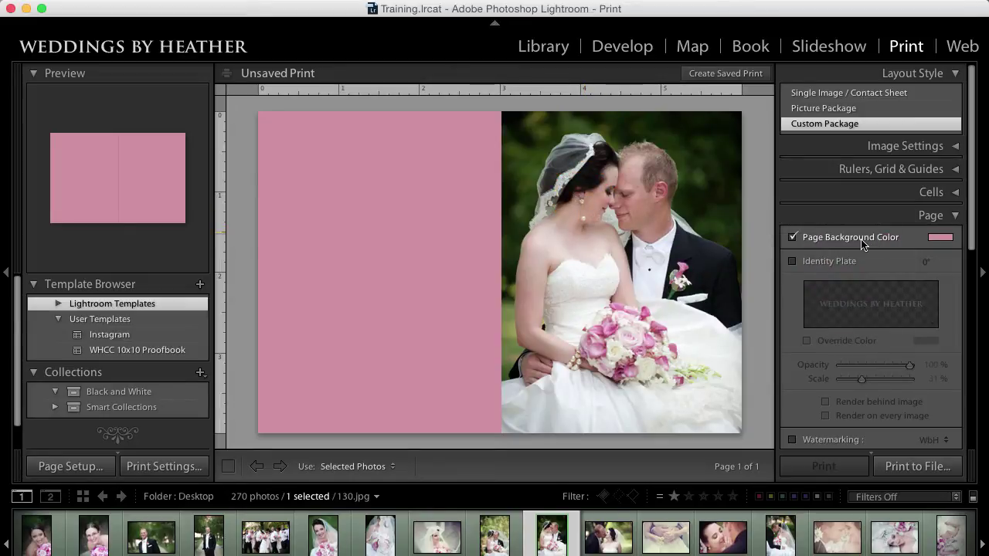
# - Add the identity plate to the page and accept its styled text in the Identity Plate Editor
pyautogui.click(791, 262)
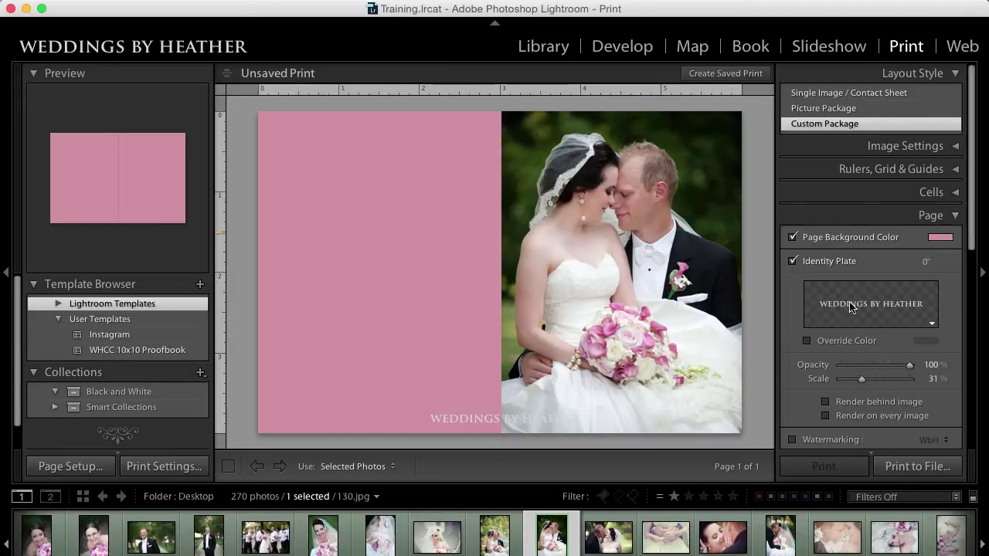
pyautogui.click(931, 325)
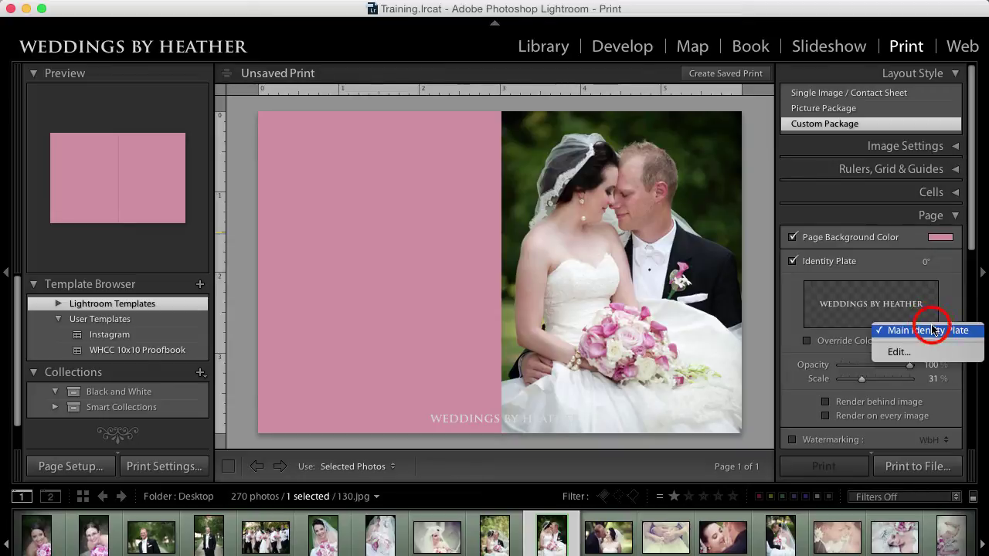
pyautogui.click(898, 352)
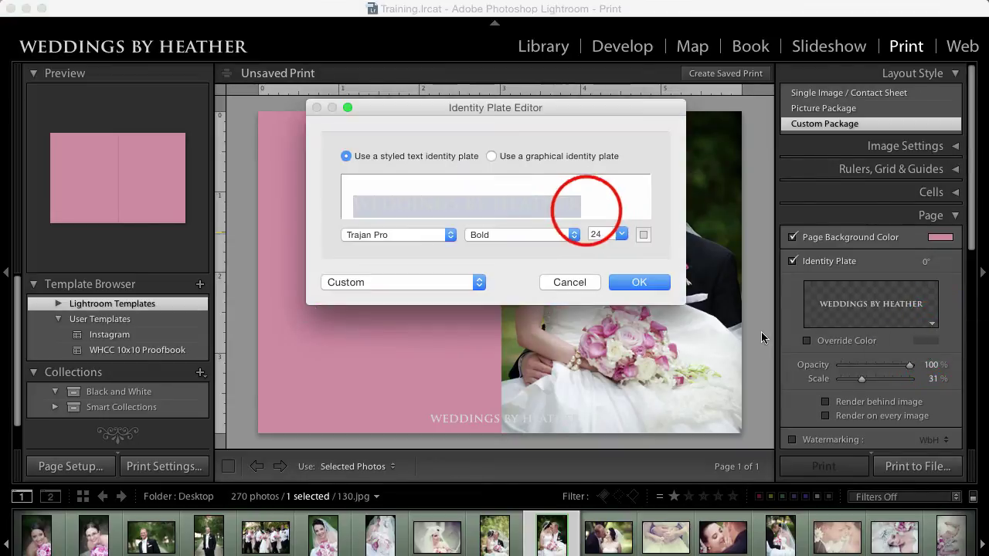
pyautogui.click(585, 207)
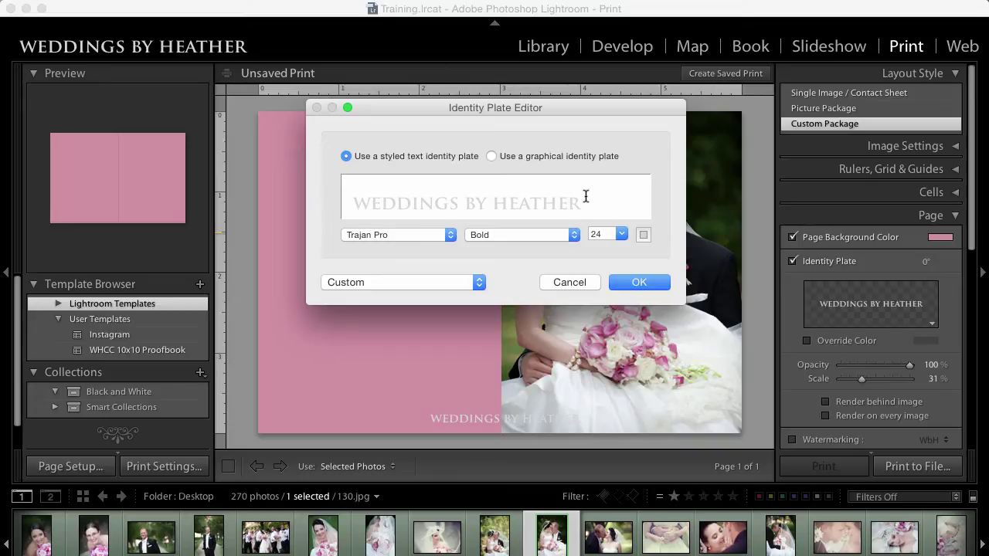
pyautogui.click(634, 284)
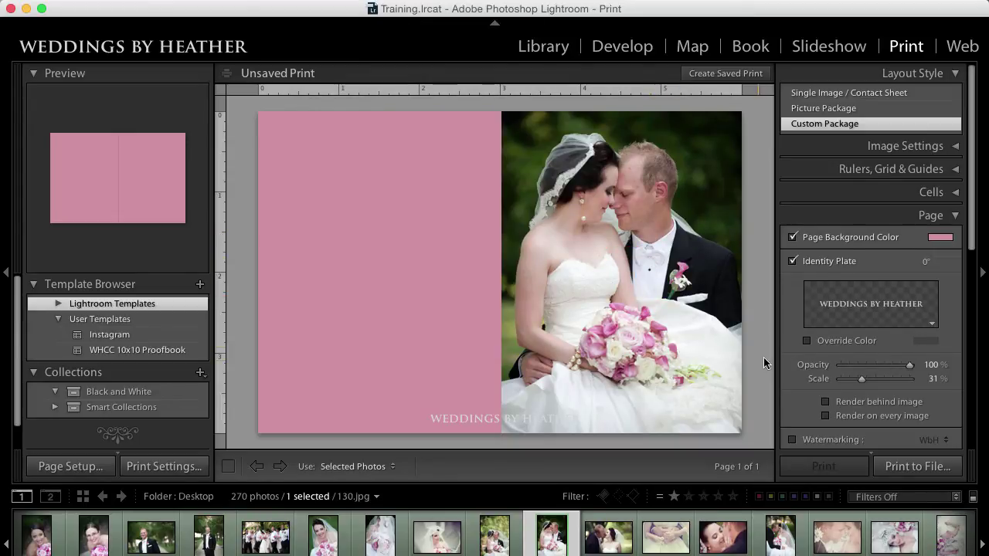
# - Move the identity plate off the photo to the lower part of the pink half of the page
pyautogui.click(469, 422)
pyautogui.click(469, 422)
pyautogui.moveTo(469, 421); pyautogui.dragTo(359, 395)
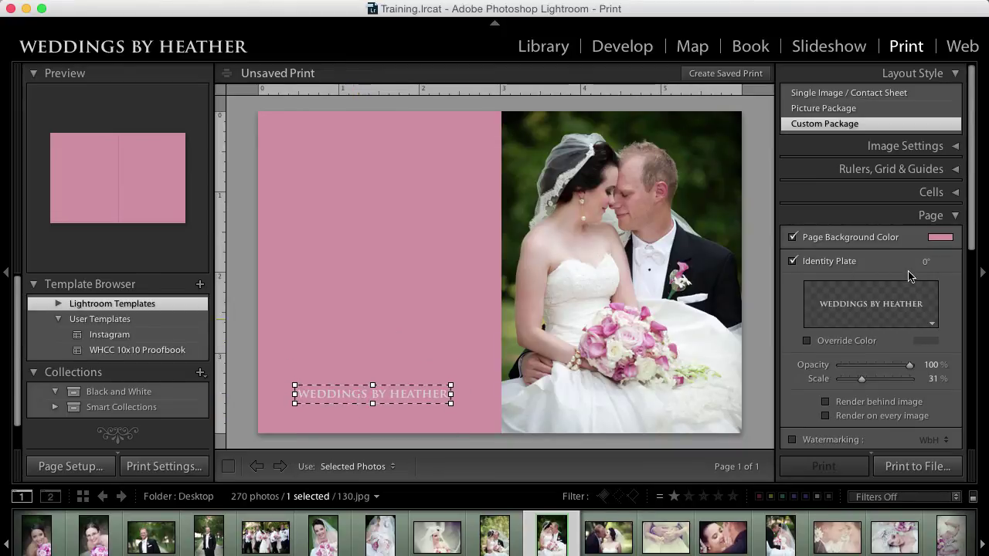
# - Override the identity plate's color with a dark gray of 15% lightness and deselect the plate
pyautogui.click(806, 341)
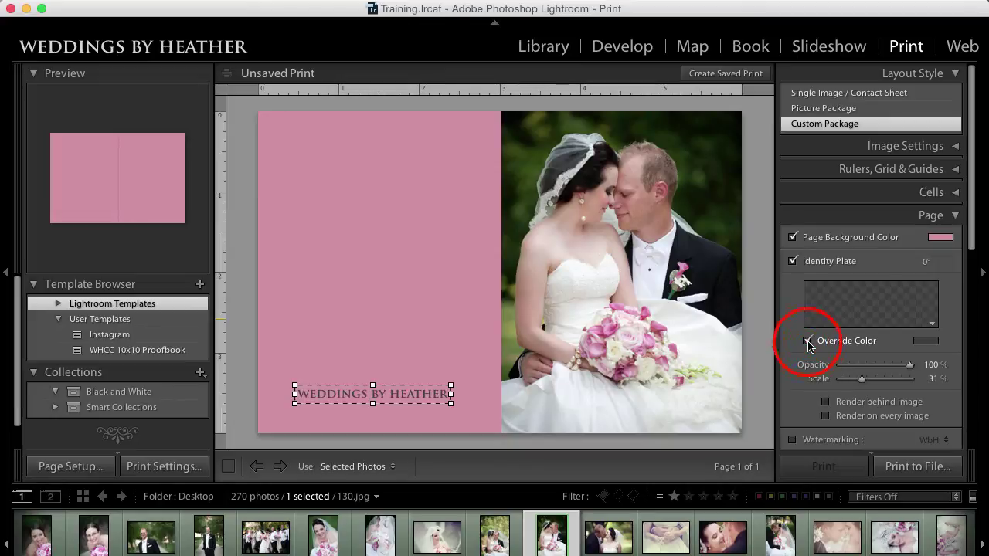
pyautogui.click(926, 340)
pyautogui.click(829, 319)
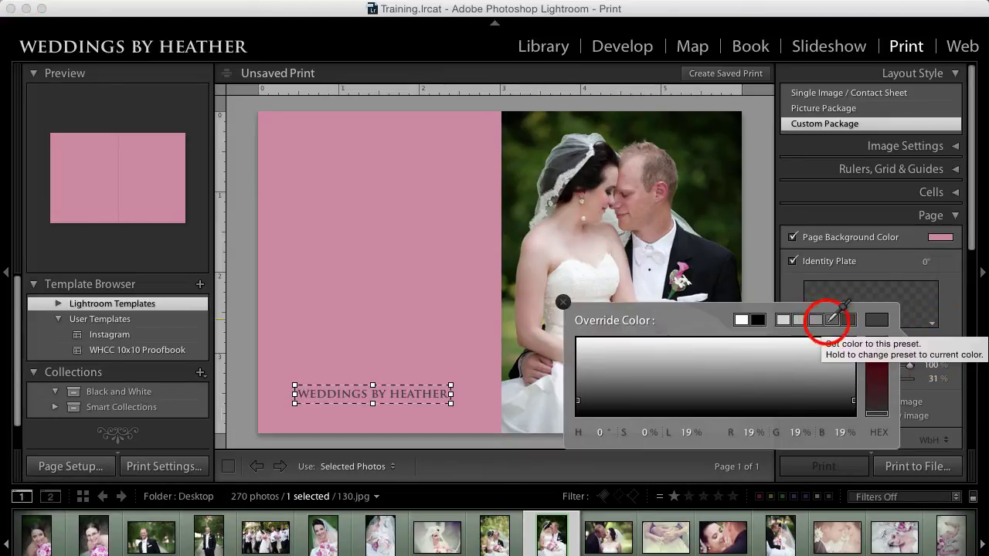
pyautogui.moveTo(856, 384); pyautogui.dragTo(858, 402)
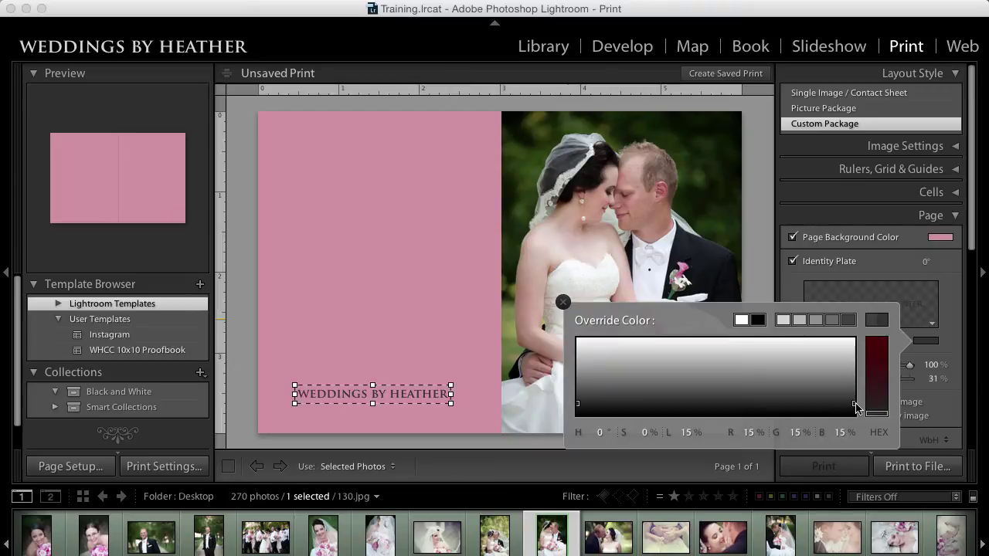
pyautogui.click(564, 303)
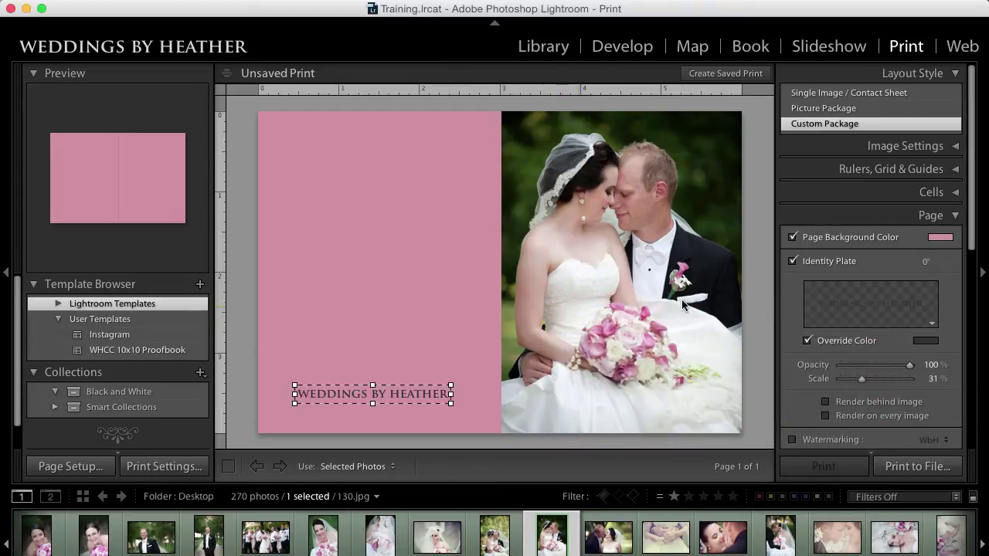
pyautogui.click(425, 276)
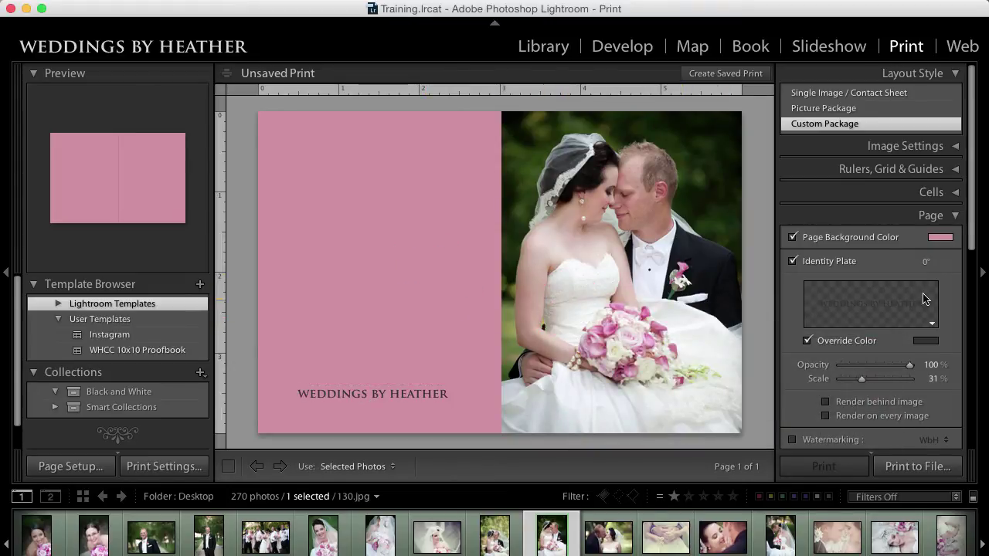
# - Enlarge the identity plate to 40% scale, reposition it near the lower edge of the pink half, and deselect it
pyautogui.click(441, 384)
pyautogui.click(448, 384)
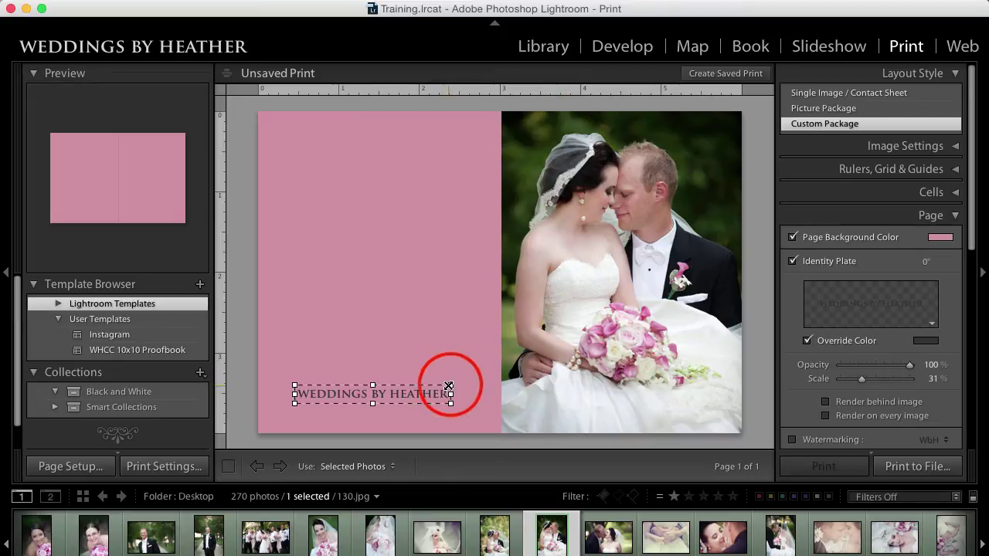
pyautogui.moveTo(449, 386); pyautogui.dragTo(494, 378)
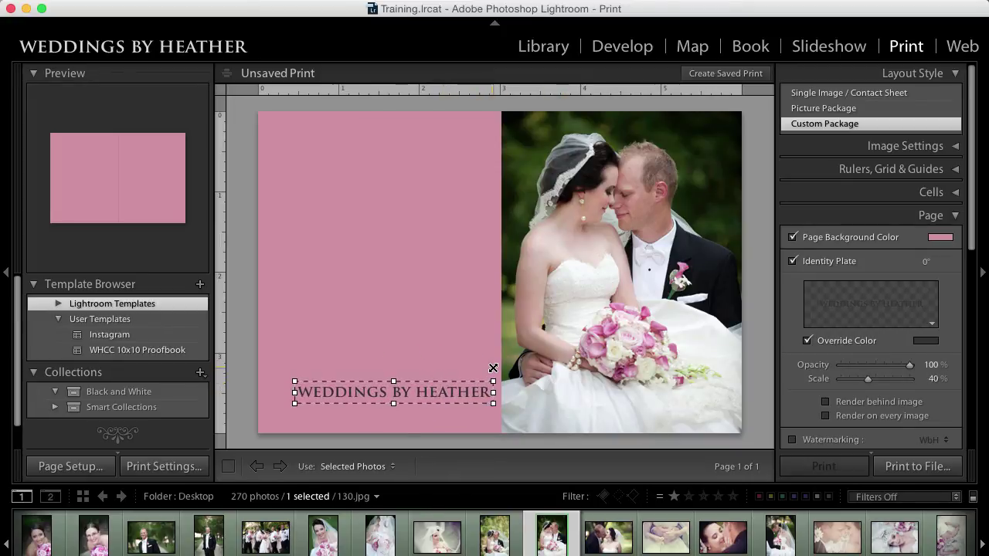
pyautogui.click(396, 400)
pyautogui.moveTo(396, 400)
pyautogui.mouseDown()
pyautogui.moveTo(386, 382)
pyautogui.moveTo(386, 414)
pyautogui.mouseUp()
pyautogui.click(405, 378)
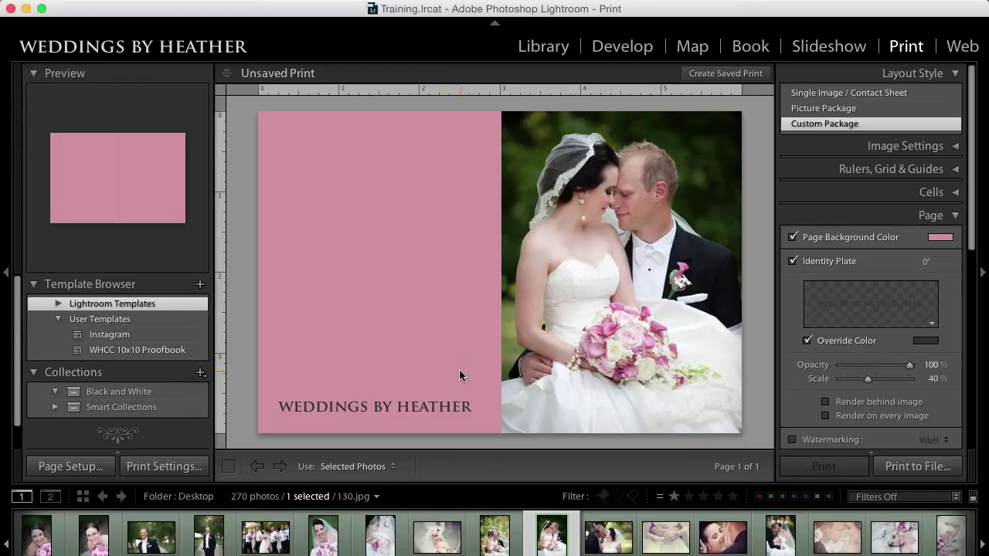
# - Save the current layout as a new template named Blog Collage in the User Templates folder
pyautogui.click(200, 284)
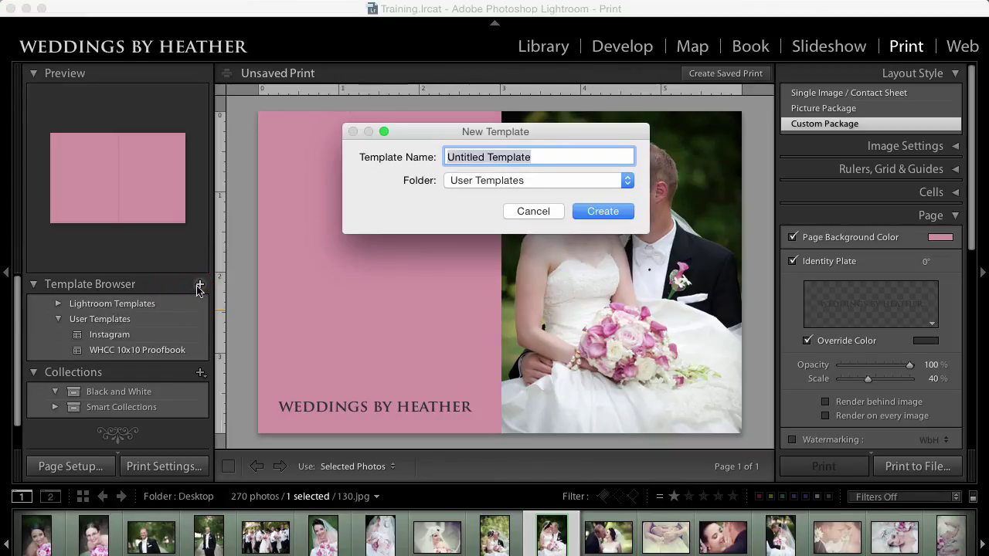
pyautogui.write('Blog Collage')
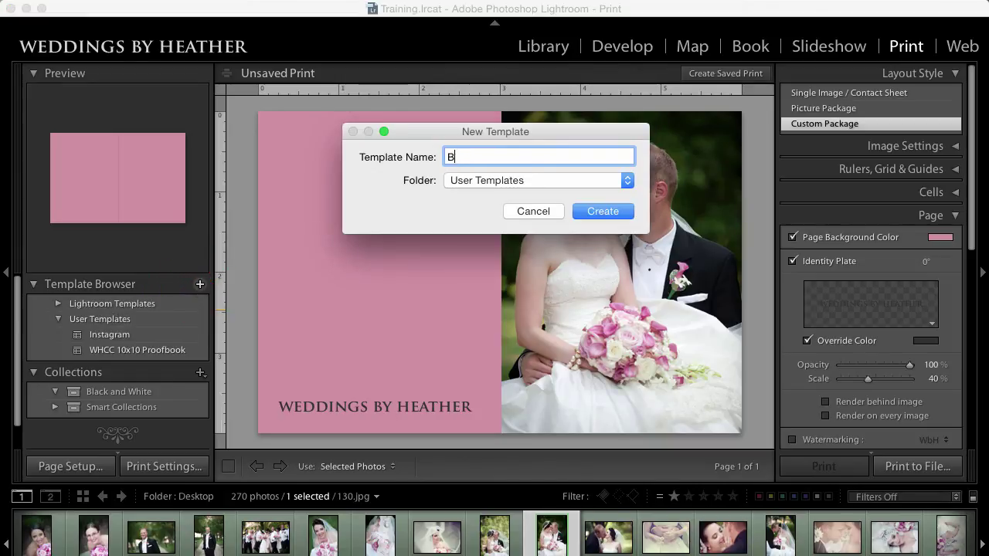
pyautogui.click(606, 212)
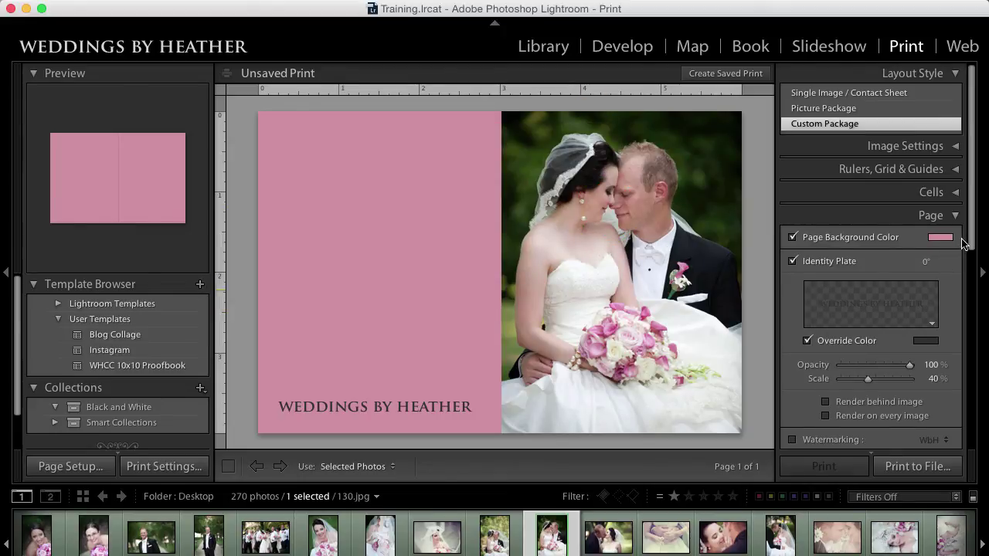
# - Replace the wedding photo in the layout's image cell with 127.jpg, the portrait of the couple in front of greenery
pyautogui.moveTo(969, 242); pyautogui.dragTo(979, 425)
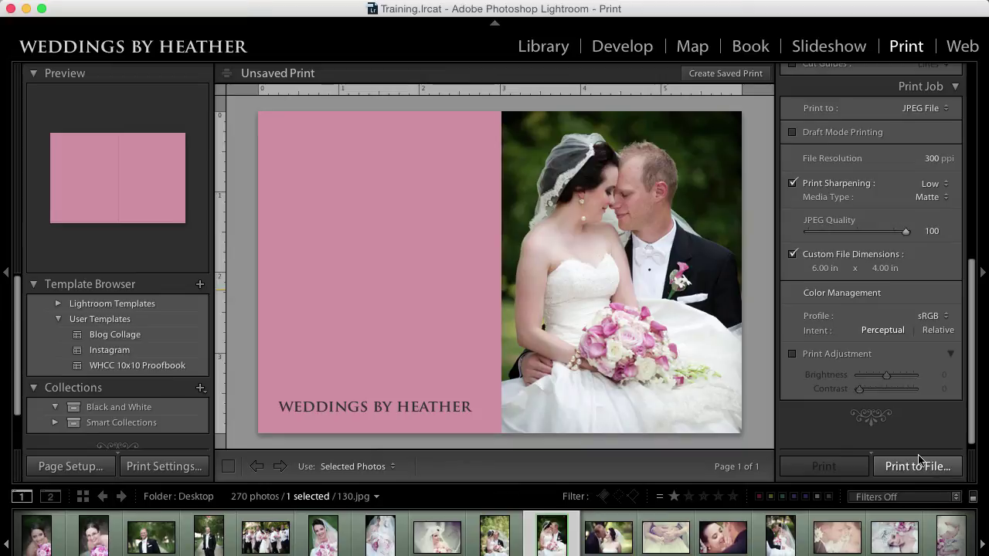
pyautogui.click(490, 537)
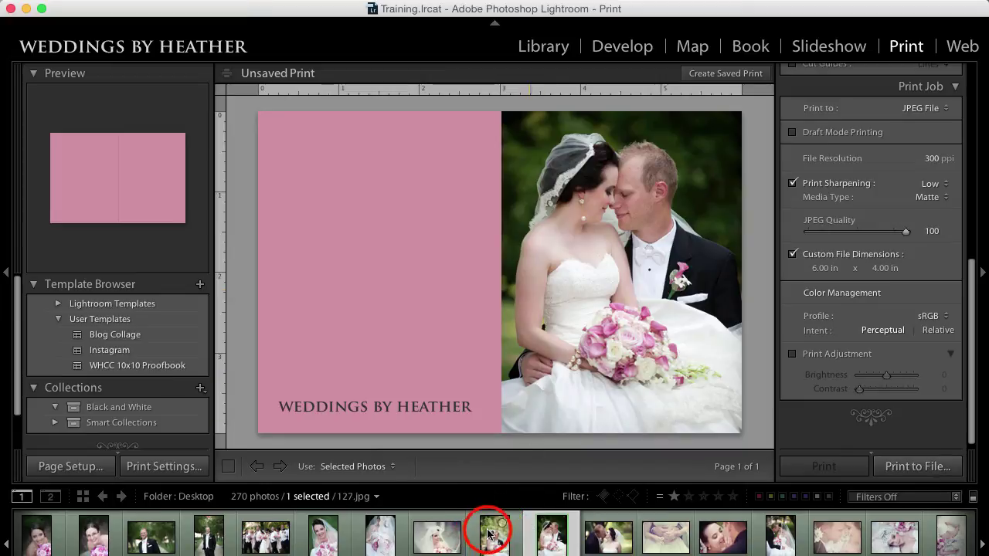
pyautogui.moveTo(490, 537); pyautogui.dragTo(615, 223)
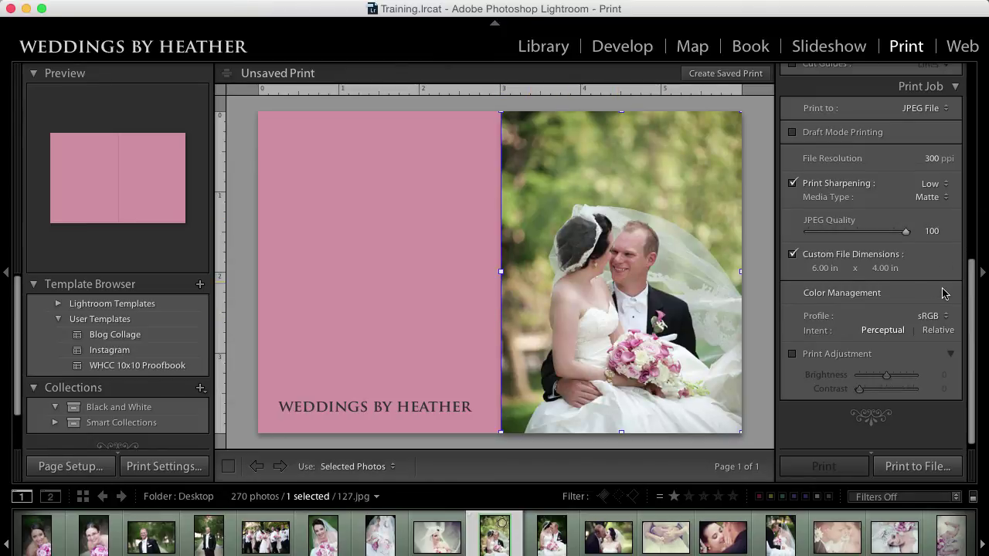
# - Sample green from the photo's foliage as the page background color and reduce its saturation to 24% (H 74, L 41%)
pyautogui.moveTo(965, 283); pyautogui.dragTo(963, 131)
pyautogui.click(939, 153)
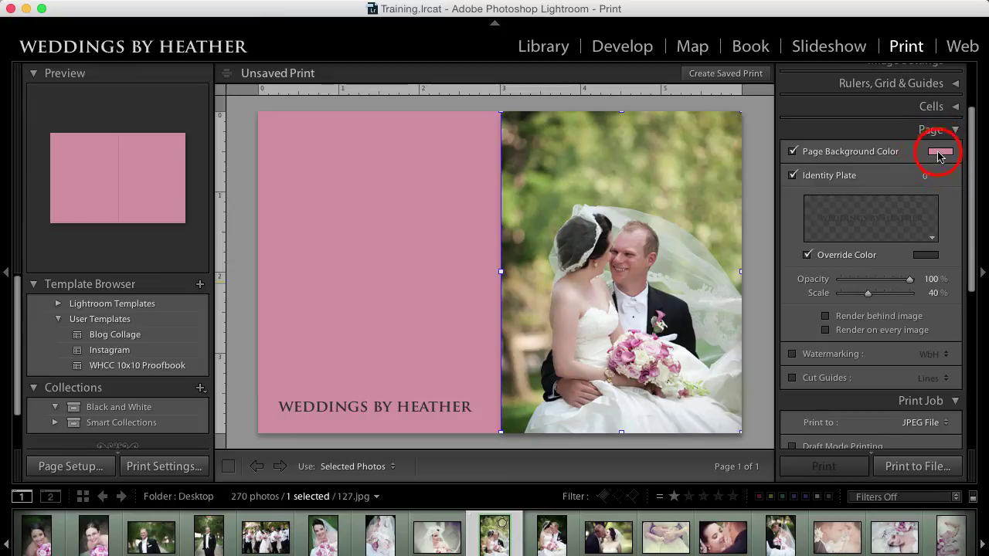
pyautogui.moveTo(640, 177); pyautogui.dragTo(538, 184)
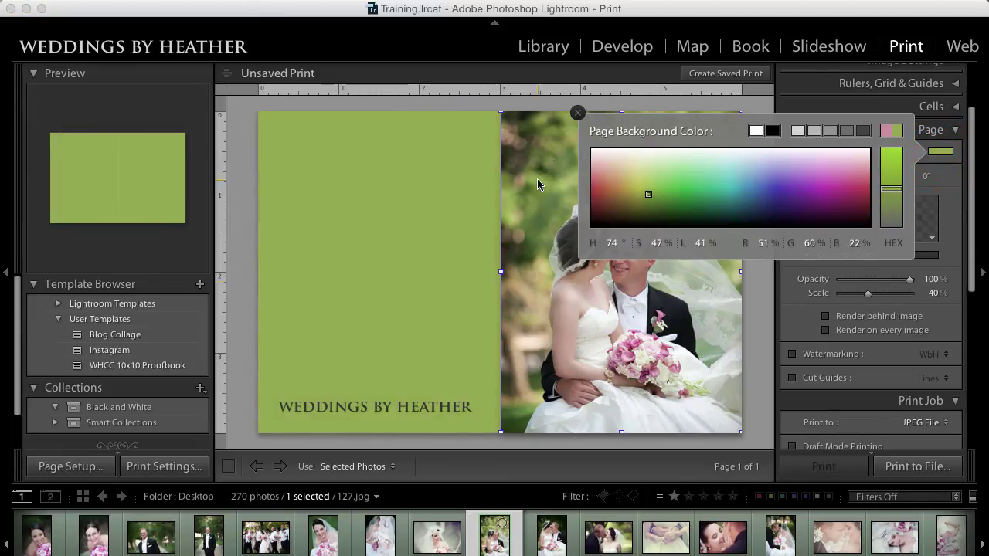
pyautogui.moveTo(891, 188); pyautogui.dragTo(906, 199)
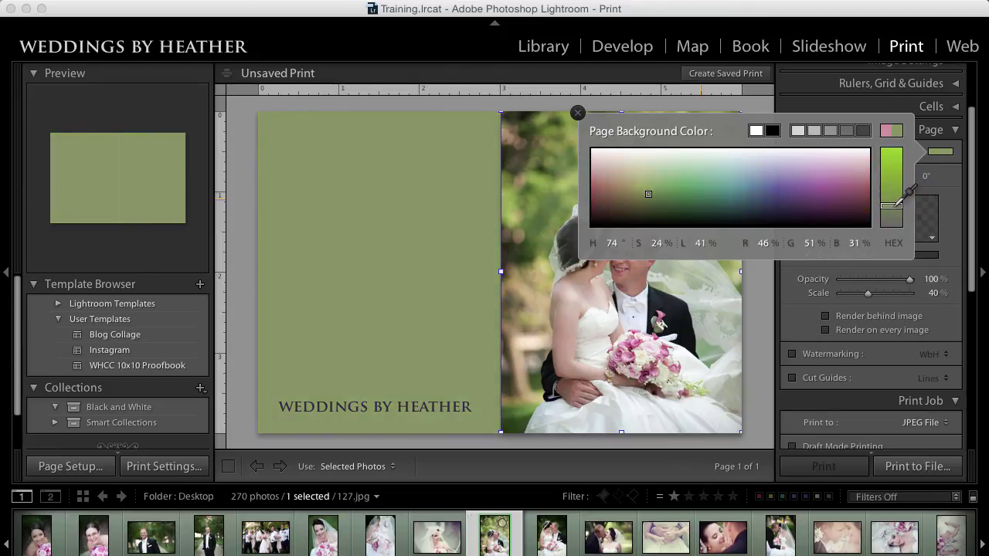
pyautogui.click(575, 113)
pyautogui.click(377, 277)
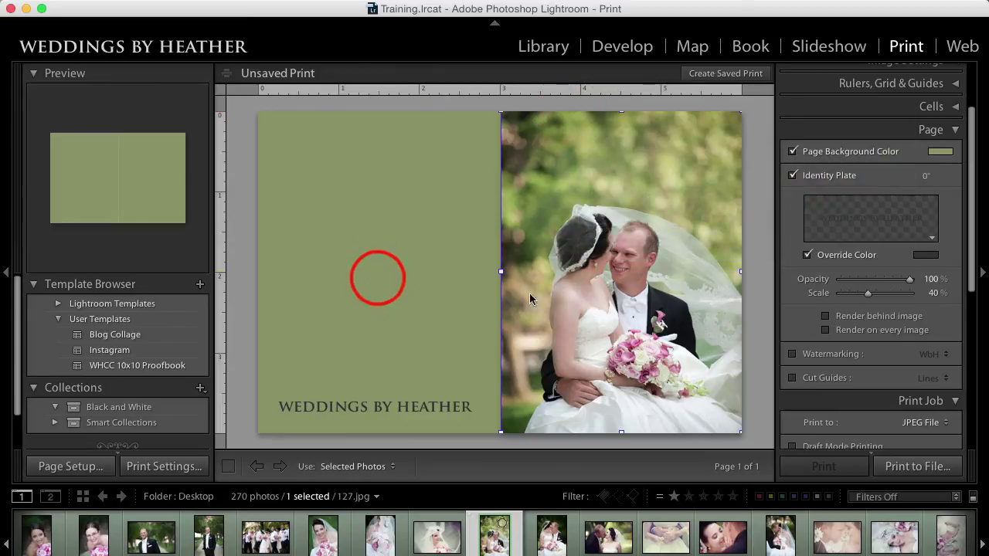